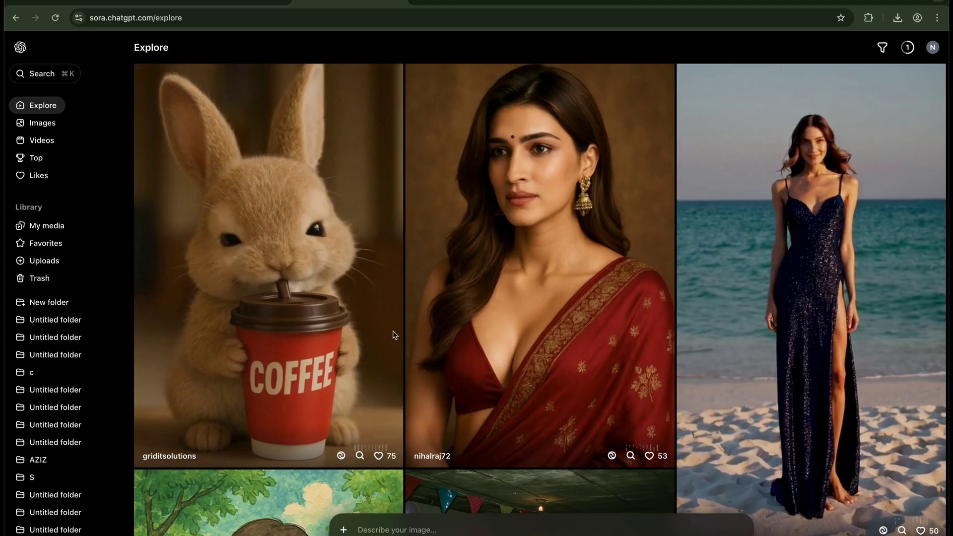
Send UxMate a ₹40 Super Thanks on the Figma loading animation tutorial video
scroll(395, 335, down, 9)
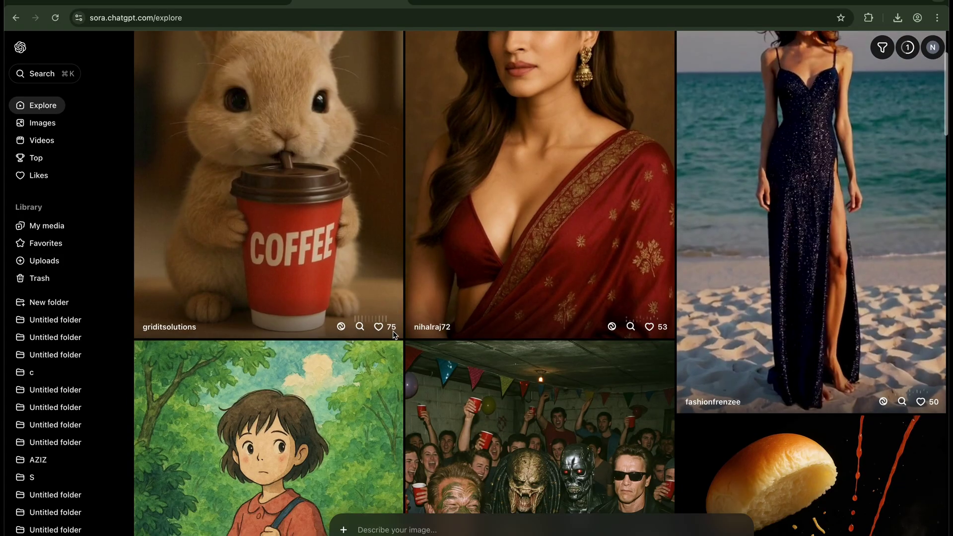
scroll(395, 335, down, 1)
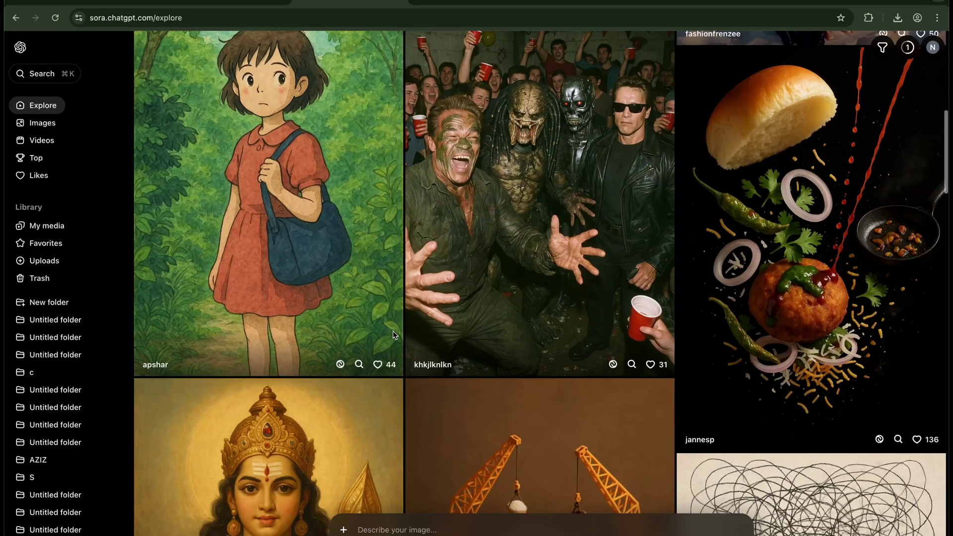
scroll(763, 213, down, 6)
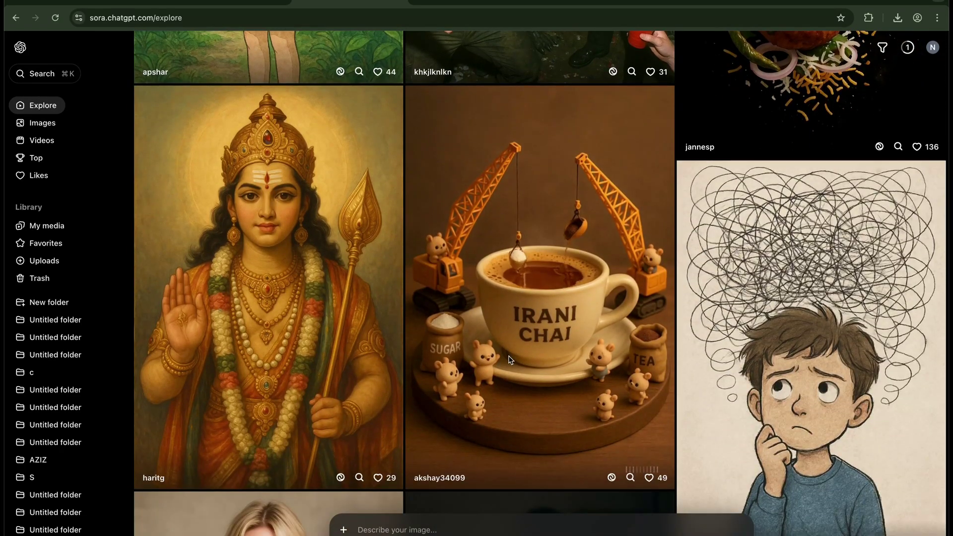
scroll(503, 314, down, 2)
scroll(864, 269, down, 5)
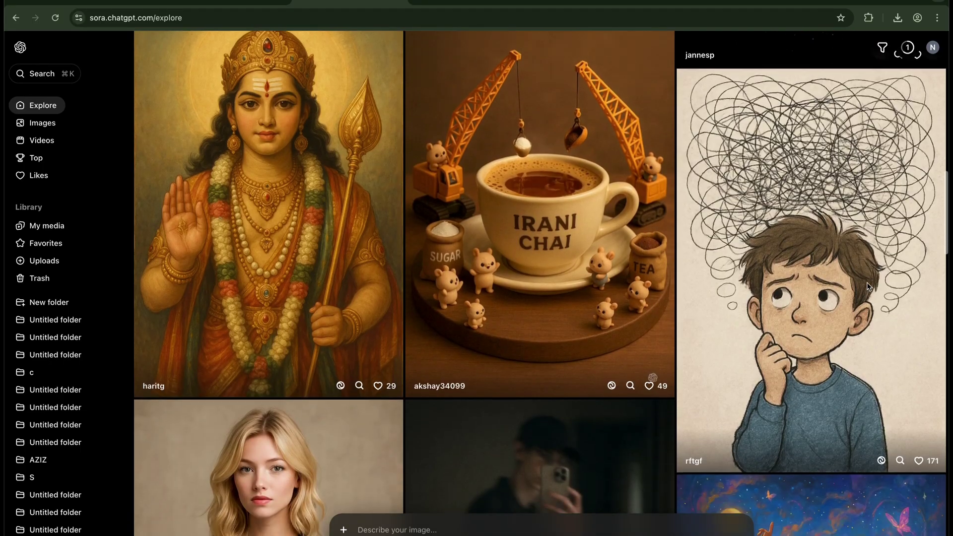
scroll(868, 286, down, 2)
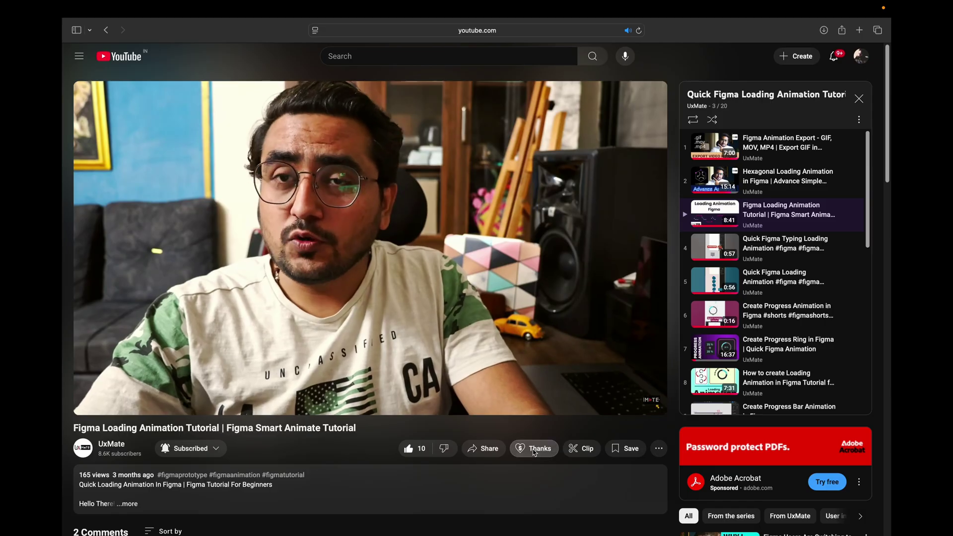
click(534, 449)
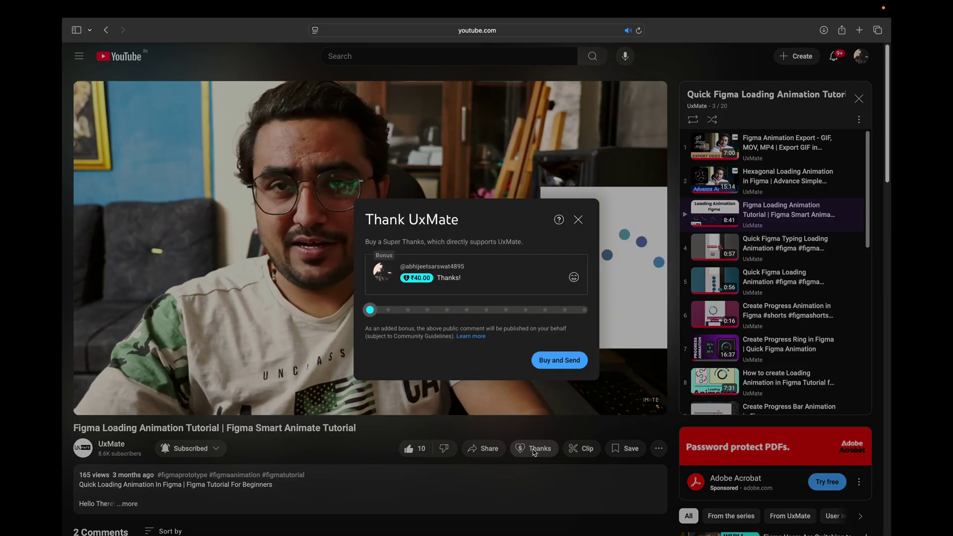
click(553, 366)
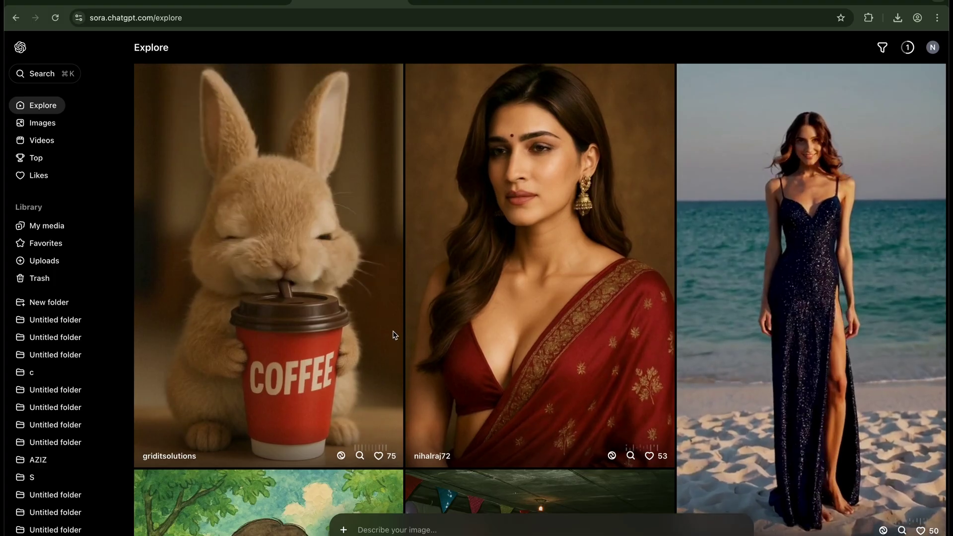
scroll(392, 332, down, 5)
scroll(393, 334, down, 3)
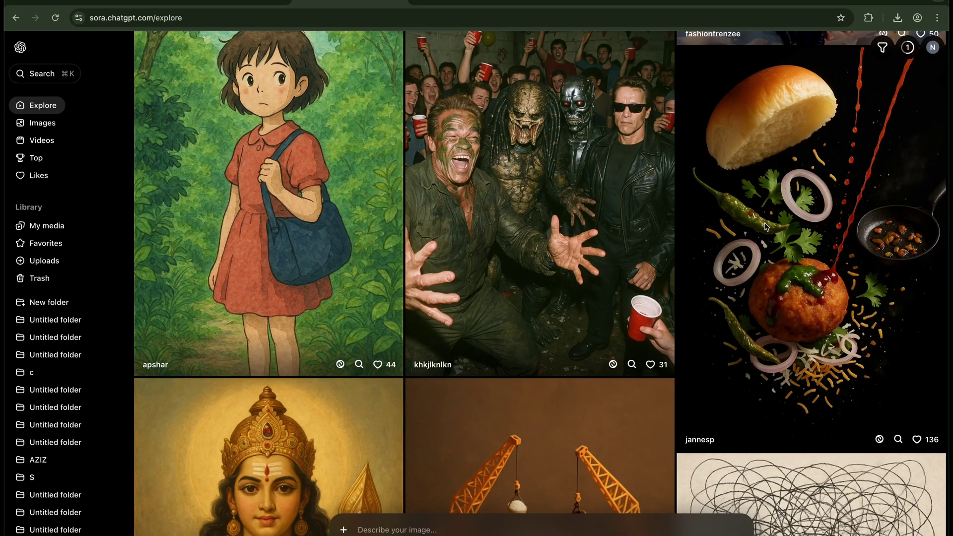
scroll(764, 223, down, 6)
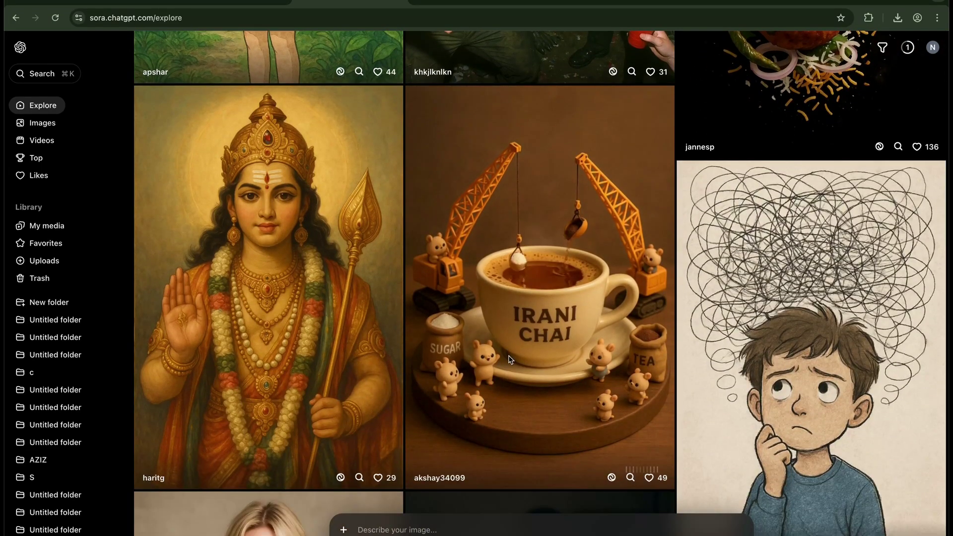
scroll(511, 359, down, 2)
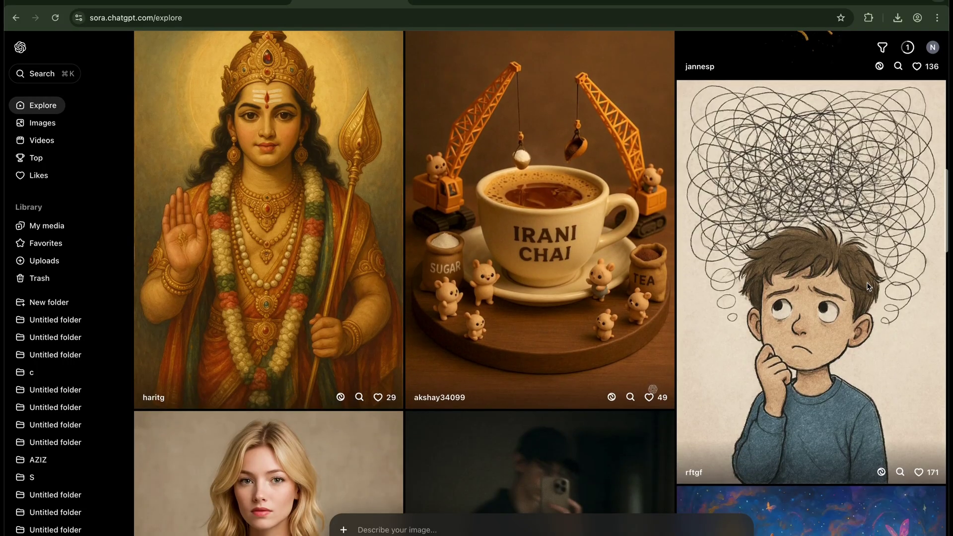
scroll(866, 281, down, 5)
scroll(868, 286, down, 8)
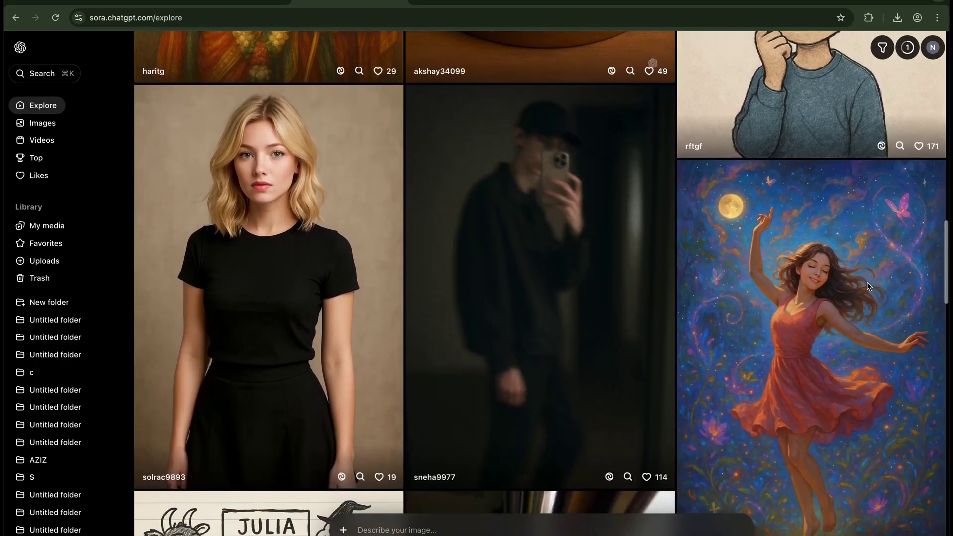
scroll(868, 286, down, 3)
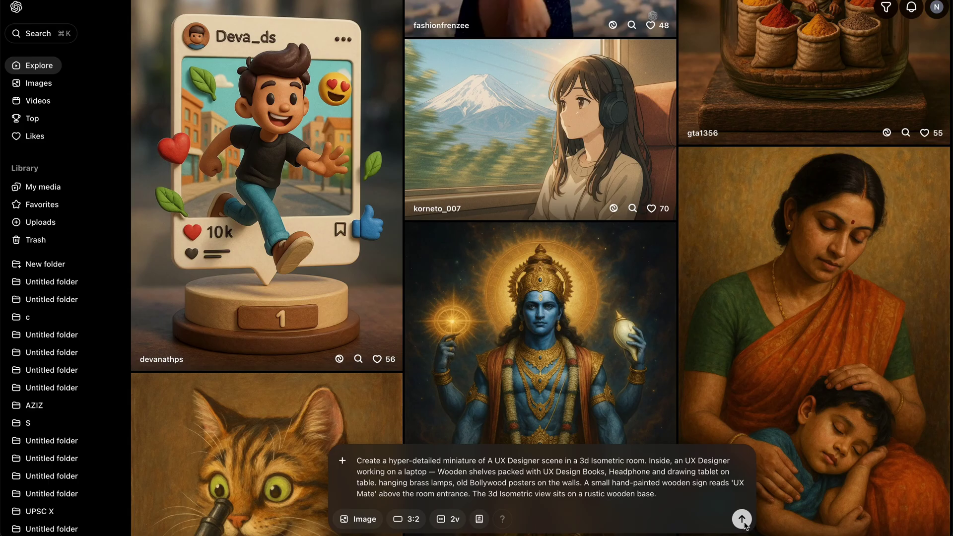
Submit the UX designer room prompt as two 3:2 images and open its queued task
click(743, 520)
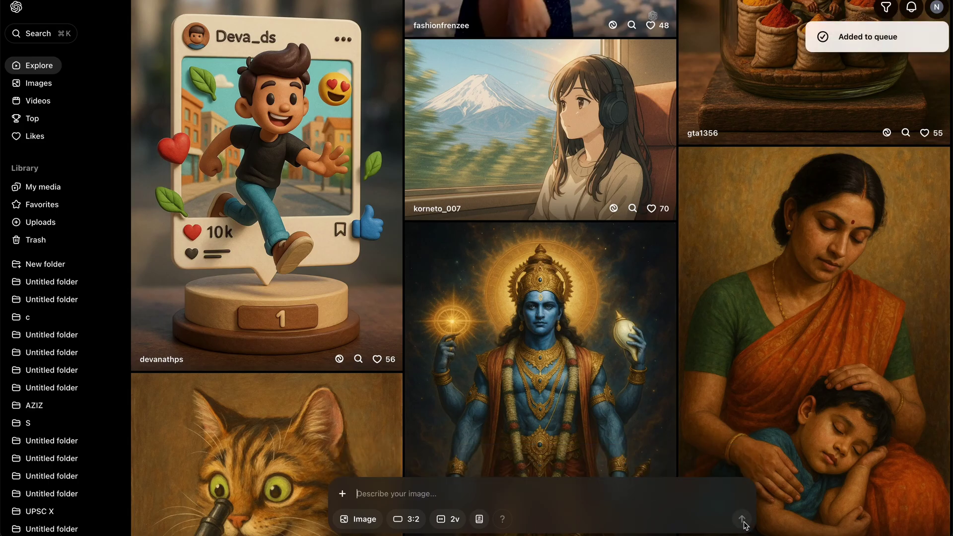
click(913, 11)
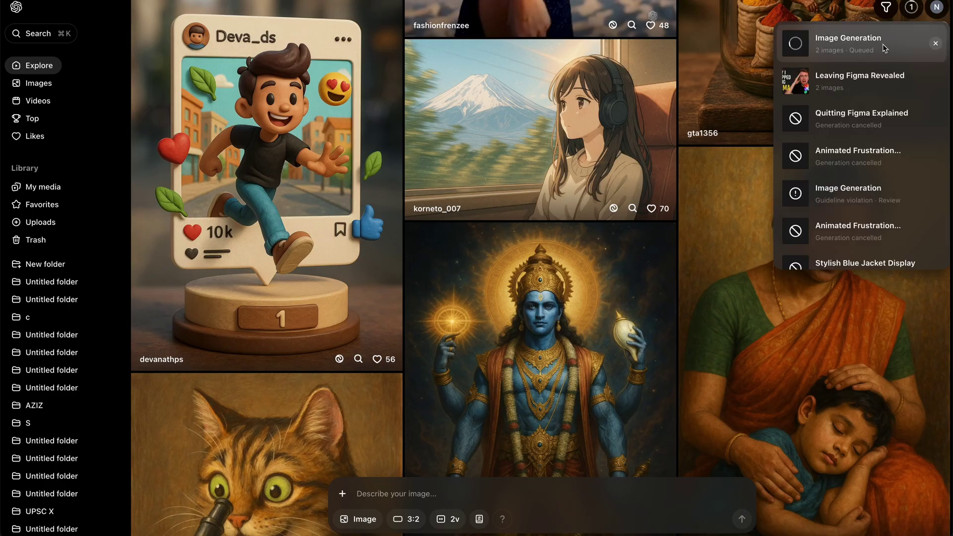
click(882, 51)
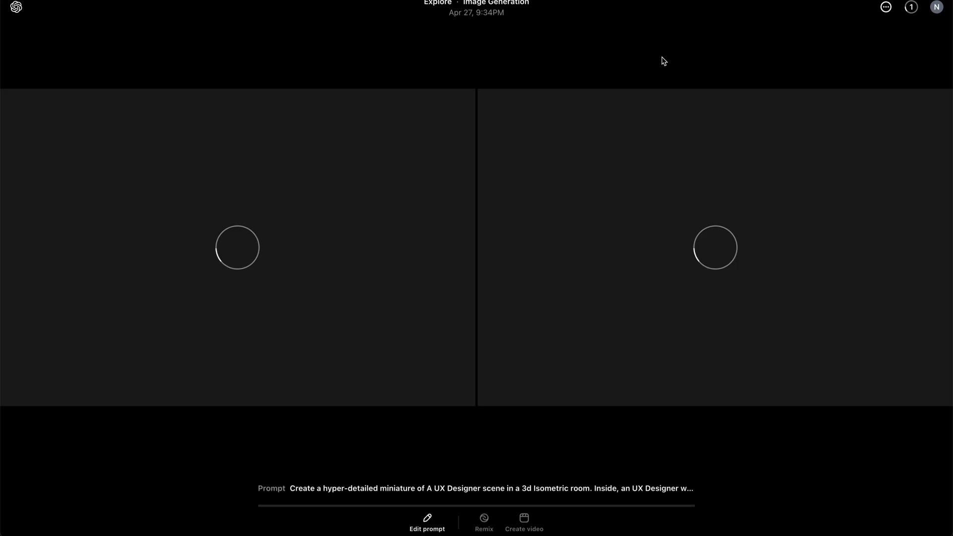
Bring the Sublime Text window showing the UX Designer miniature prompt to the front
key(super+Tab)
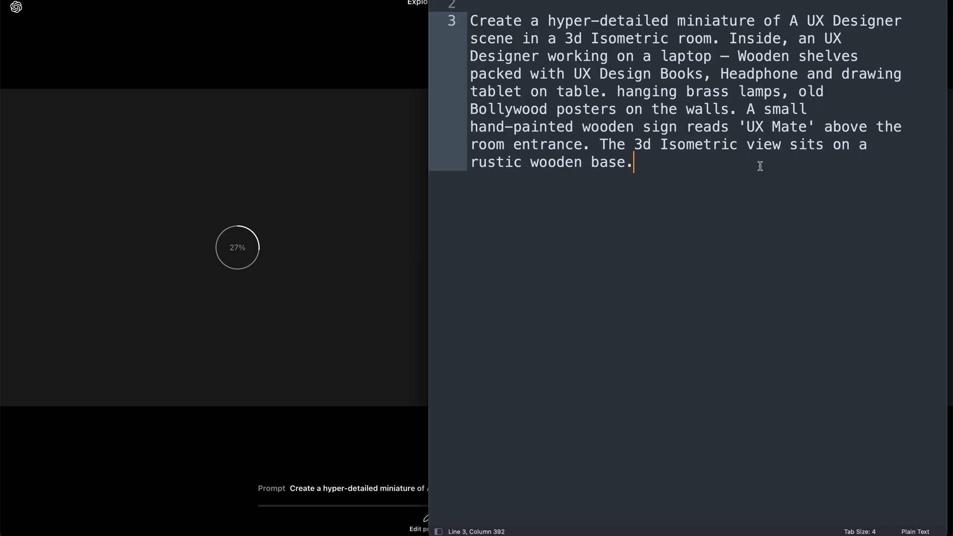
Return to Sora to watch the Isometric UX Design Room images generate
click(360, 60)
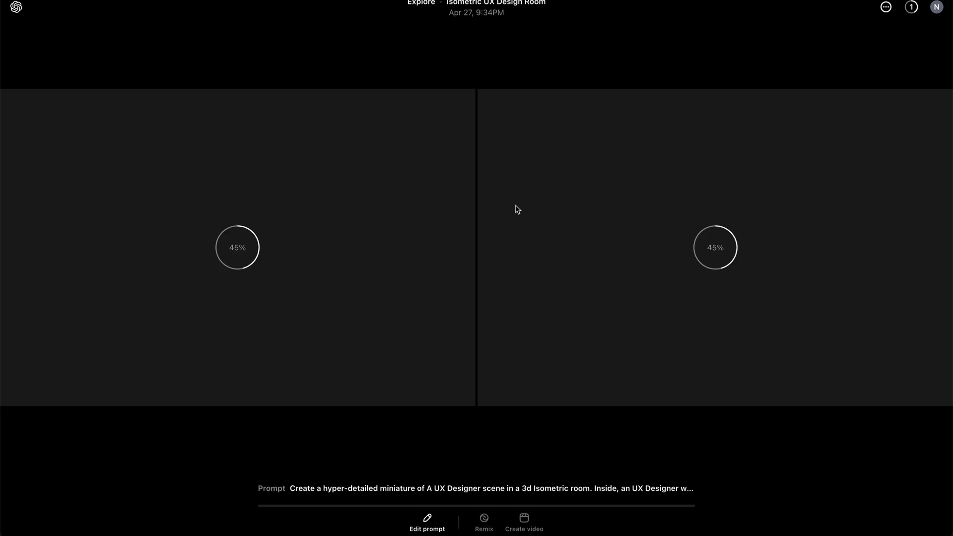
key(Escape)
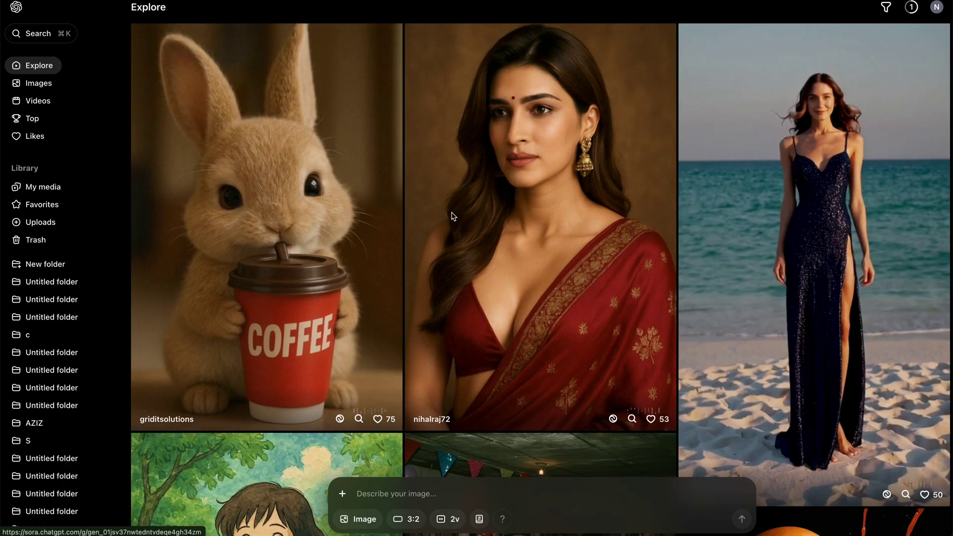
scroll(394, 293, down, 7)
scroll(392, 293, down, 3)
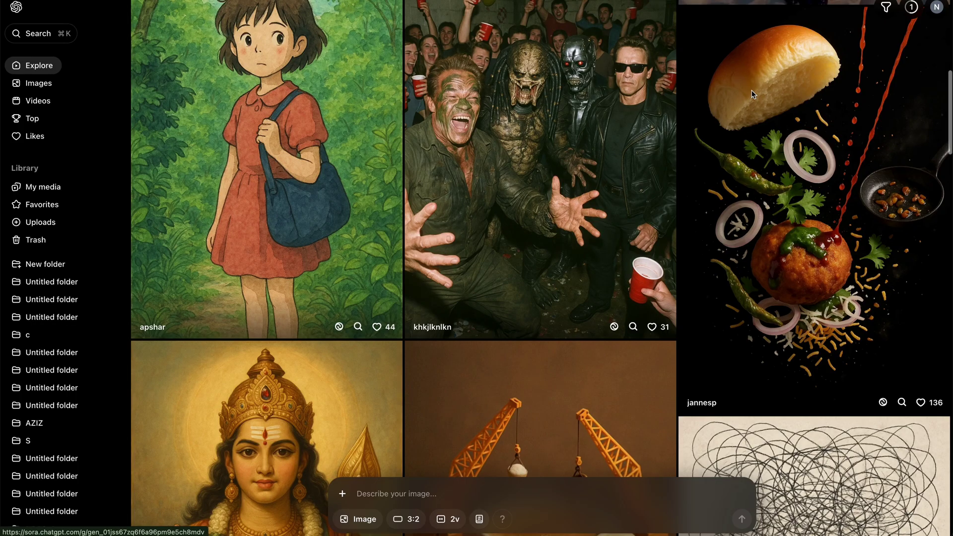
scroll(769, 187, down, 5)
scroll(768, 187, down, 2)
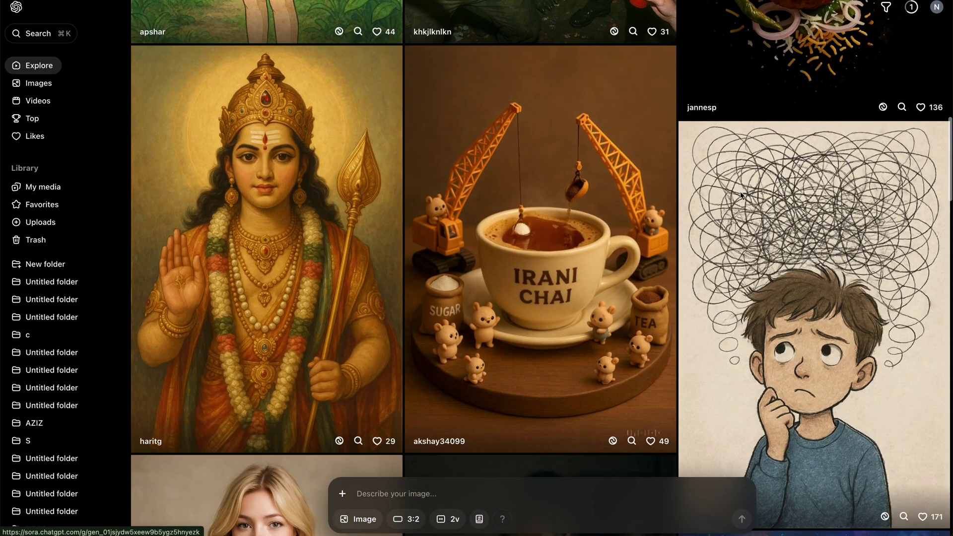
scroll(511, 322, down, 2)
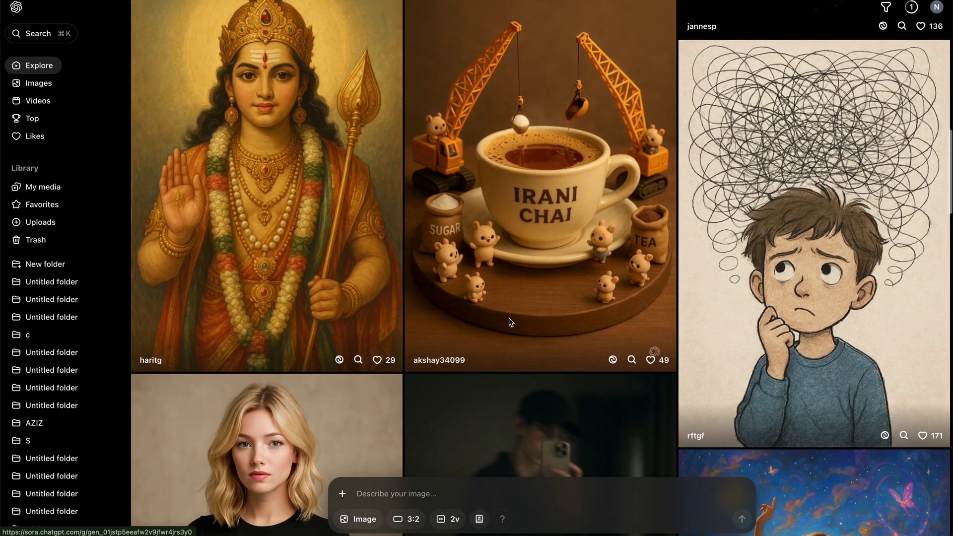
scroll(870, 243, down, 3)
scroll(870, 244, down, 8)
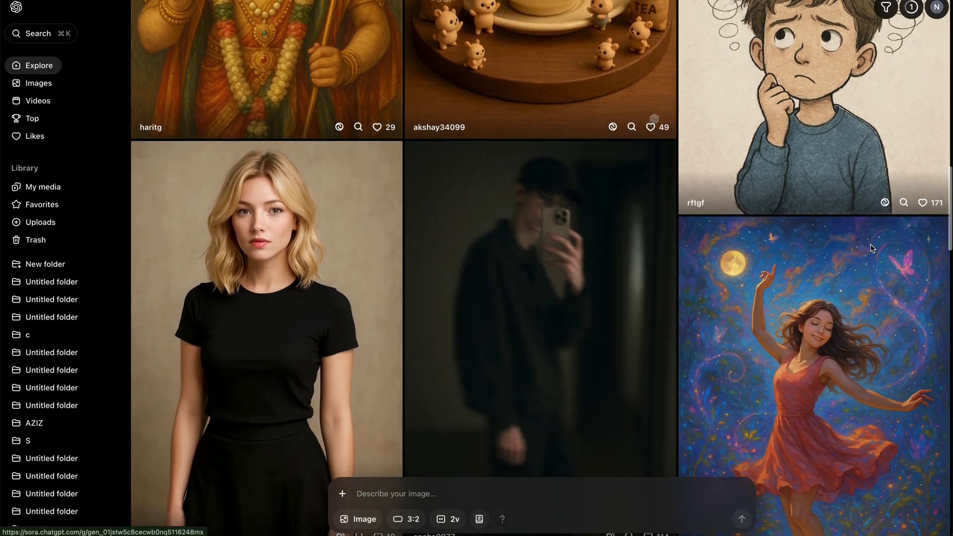
scroll(872, 248, down, 4)
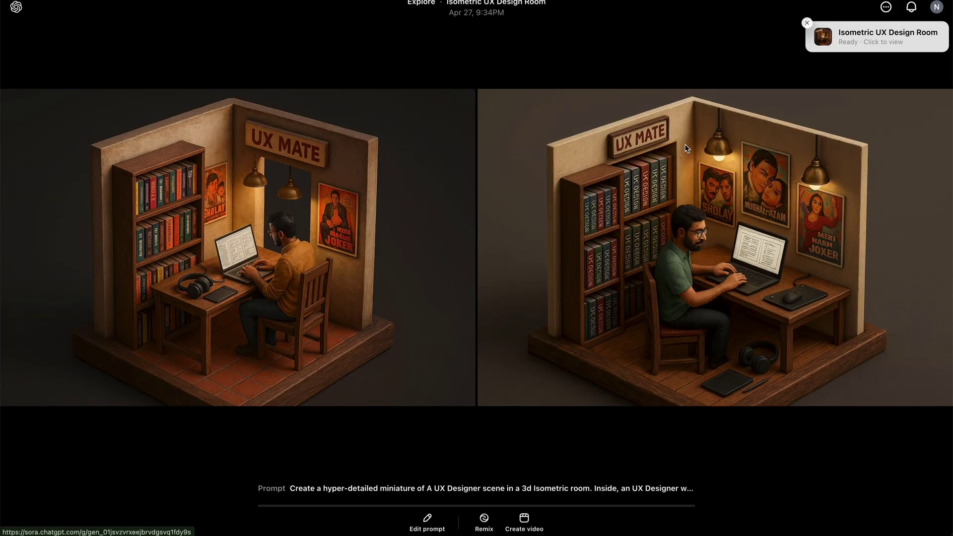
click(457, 277)
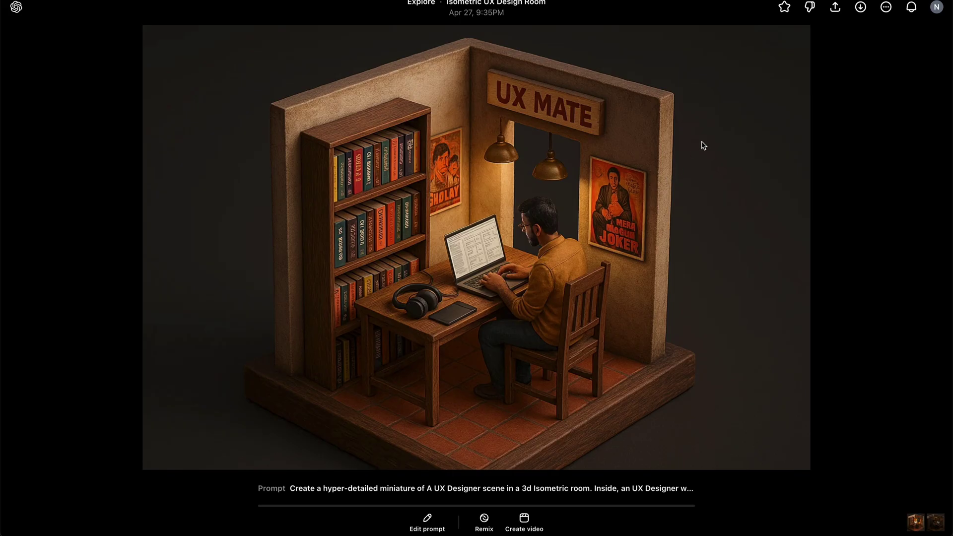
key(Escape)
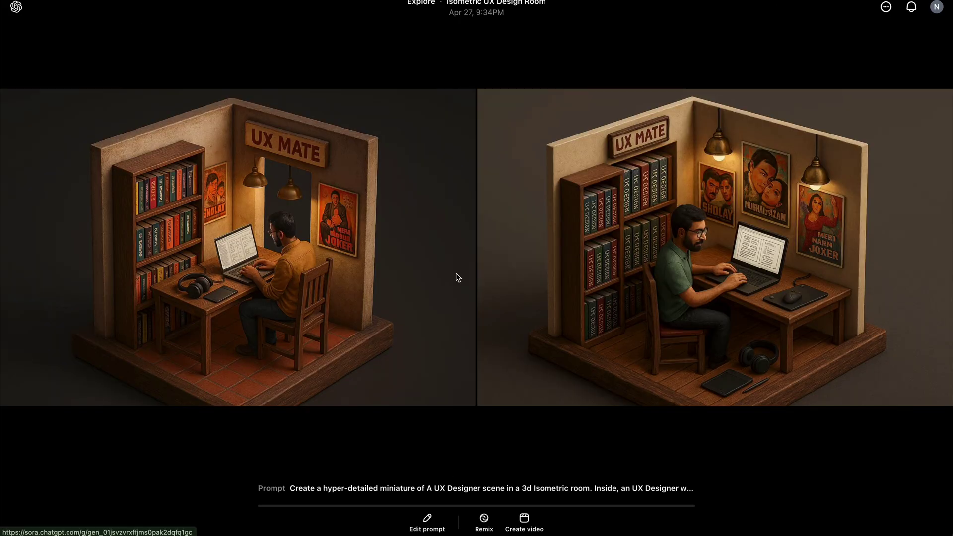
click(458, 276)
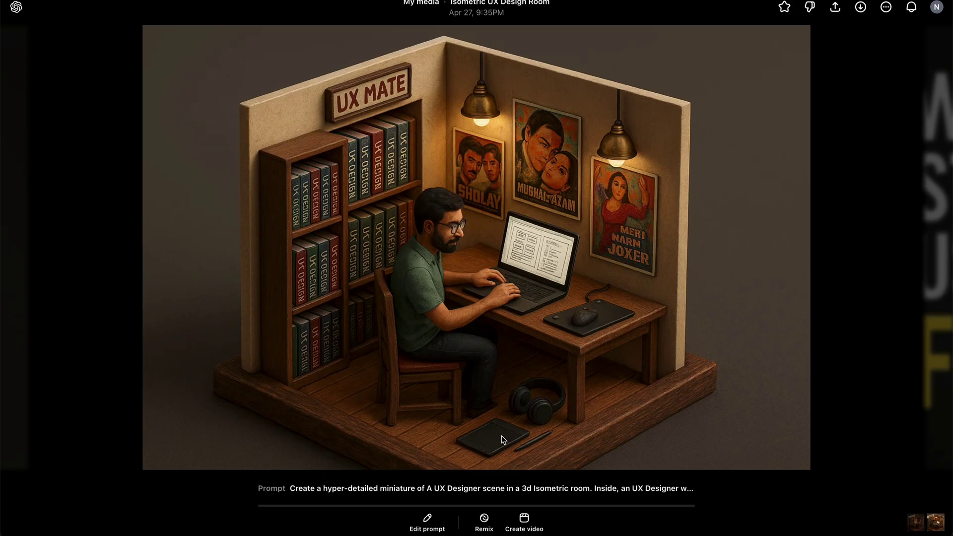
click(849, 254)
click(228, 172)
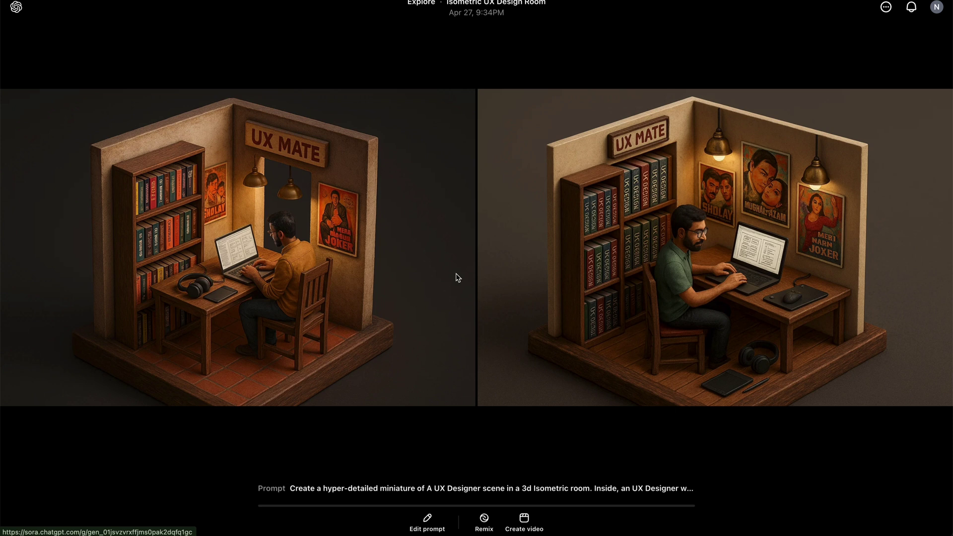
click(457, 277)
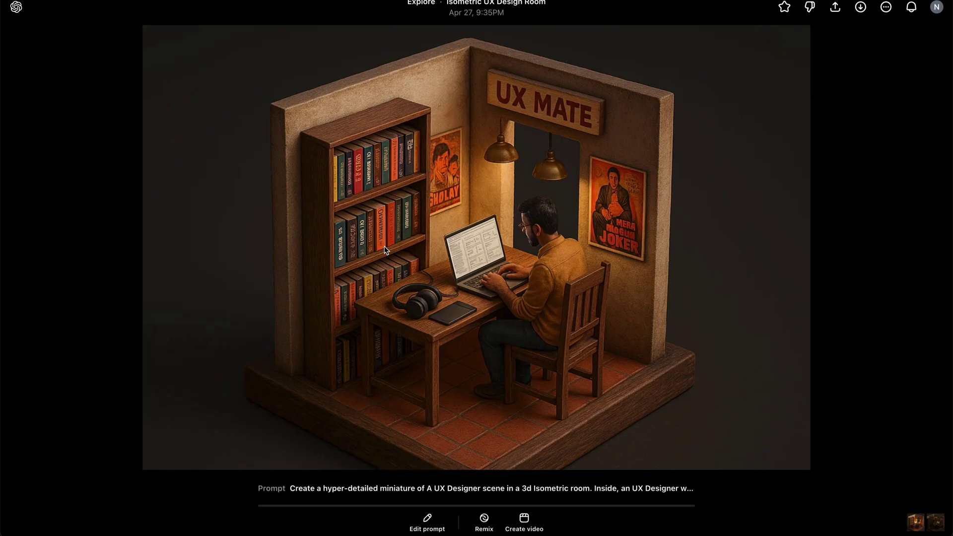
key(Escape)
click(421, 3)
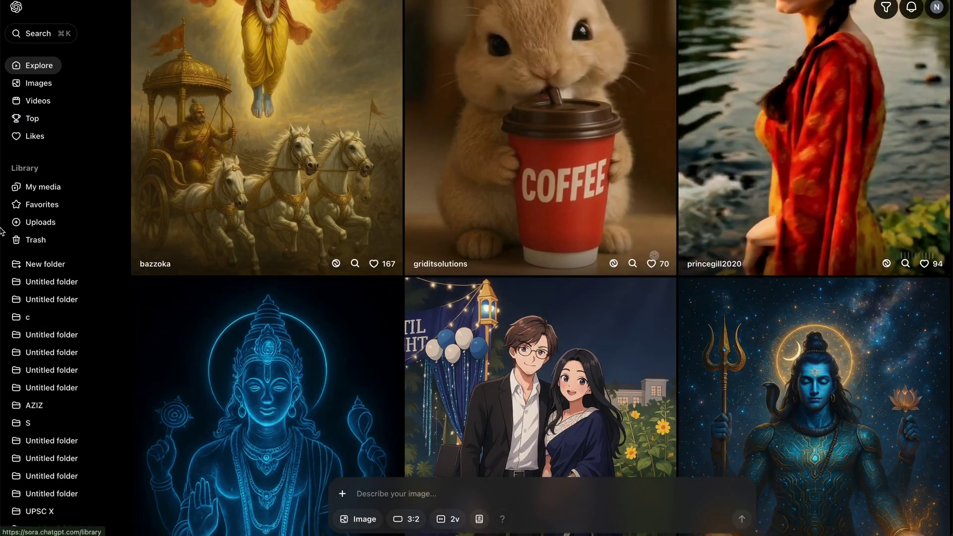
Download the left and right Isometric UX Design Room images from My media
click(54, 187)
click(529, 52)
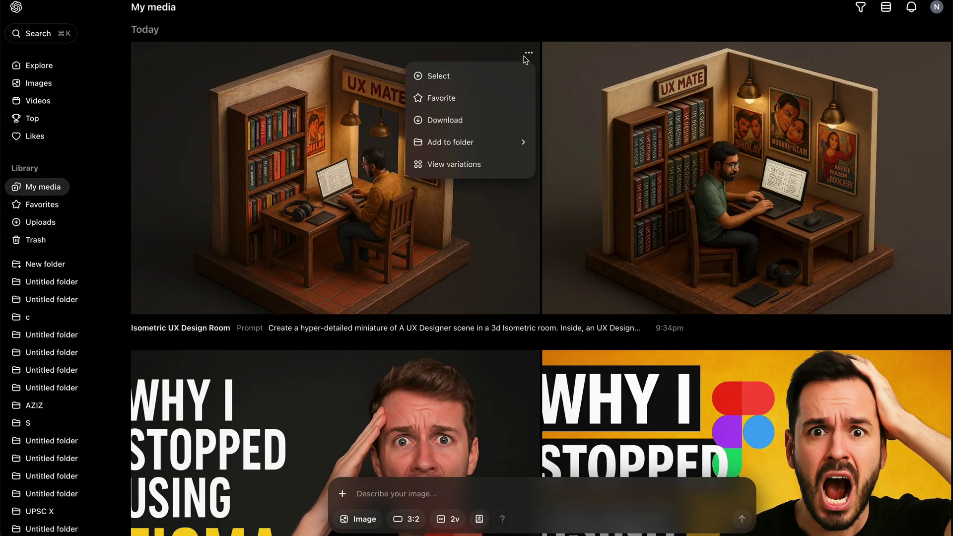
click(455, 122)
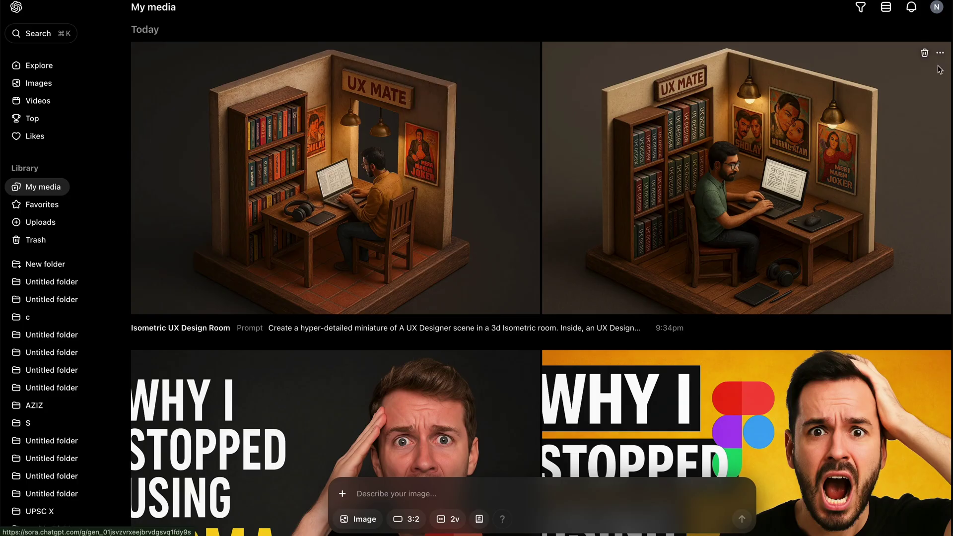
click(940, 54)
click(860, 125)
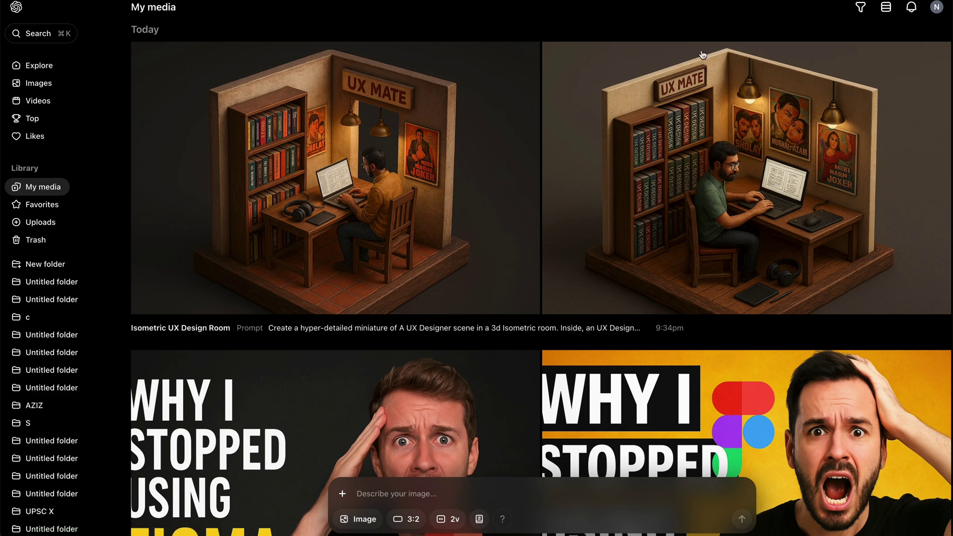
Open the green-shirt room image full-size with its prompt text
scroll(702, 55, down, 1)
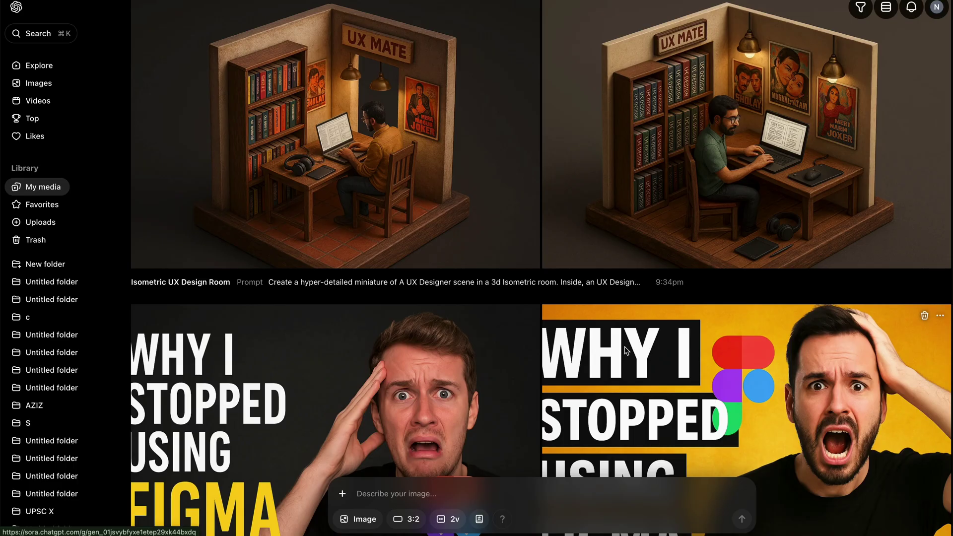
scroll(625, 351, down, 3)
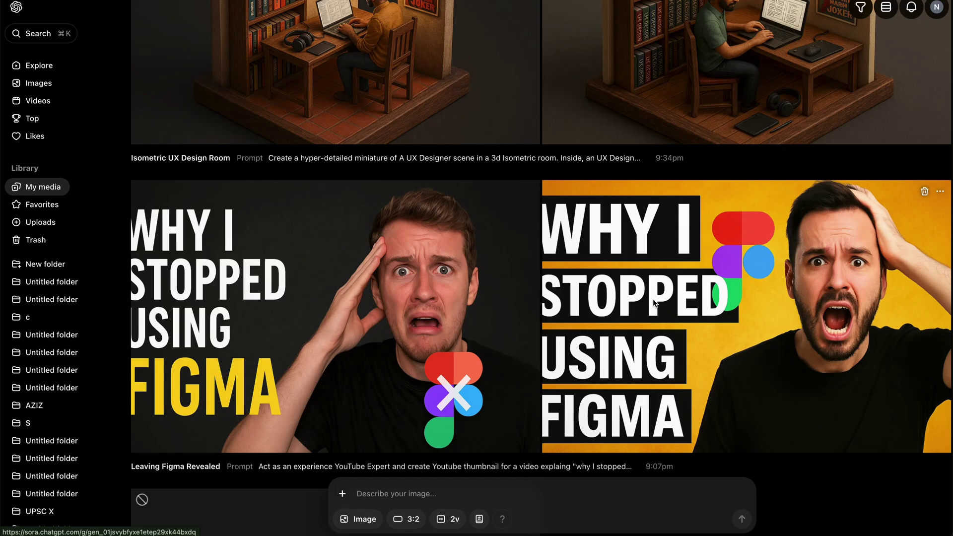
scroll(654, 303, up, 3)
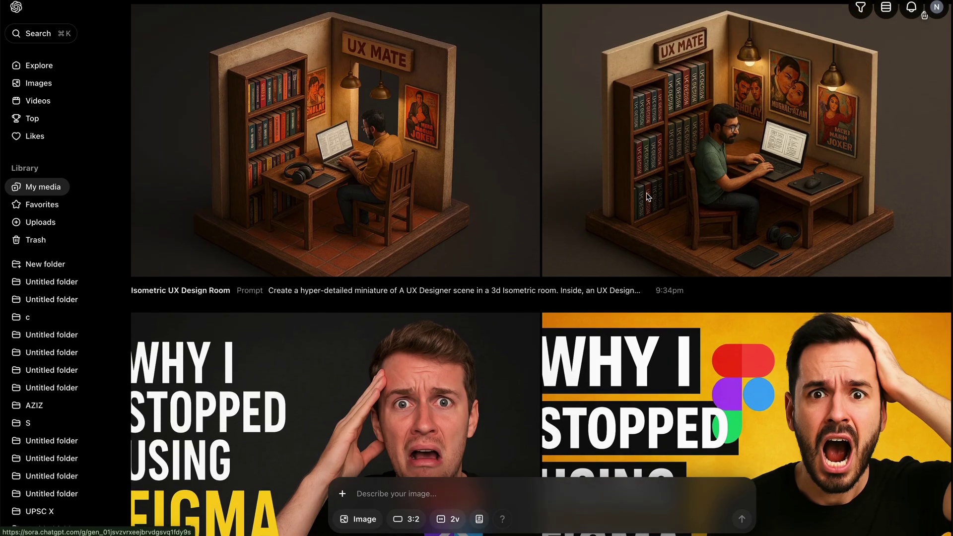
click(648, 196)
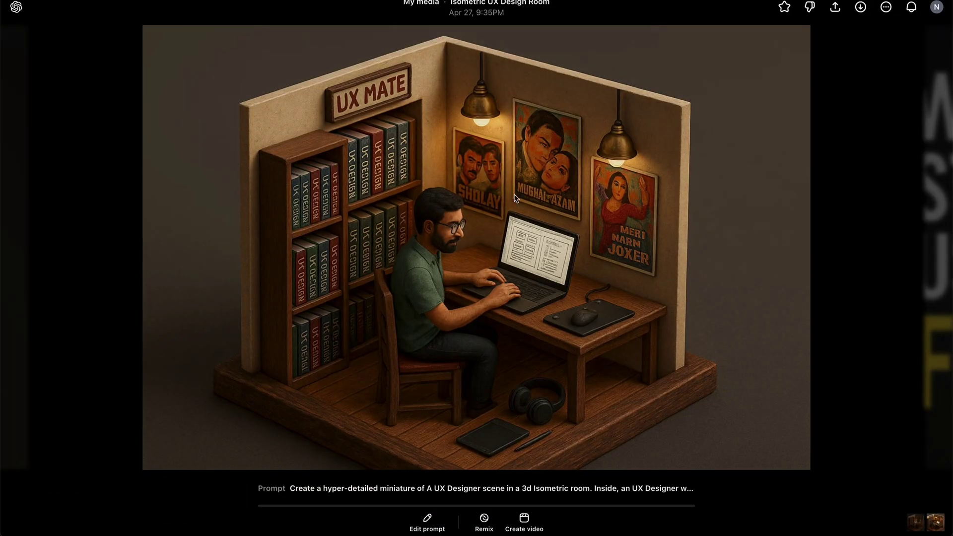